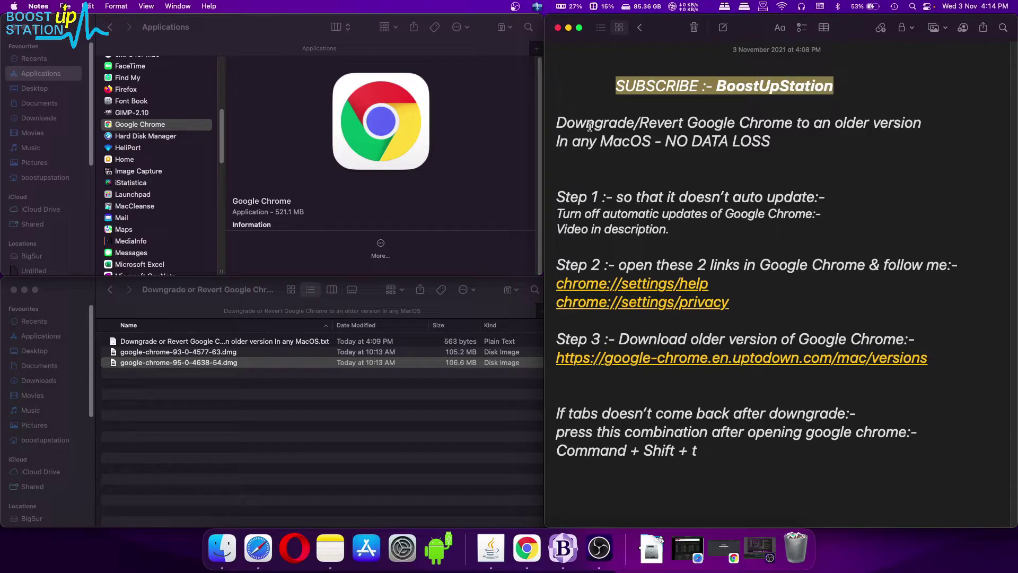
# - Highlight the note's title, the Step 1 label, the auto-update reason and the Step 2 label while explaining
pyautogui.moveTo(575, 123)
pyautogui.mouseDown()
pyautogui.moveTo(858, 124)
pyautogui.moveTo(630, 137)
pyautogui.moveTo(772, 143)
pyautogui.mouseUp()
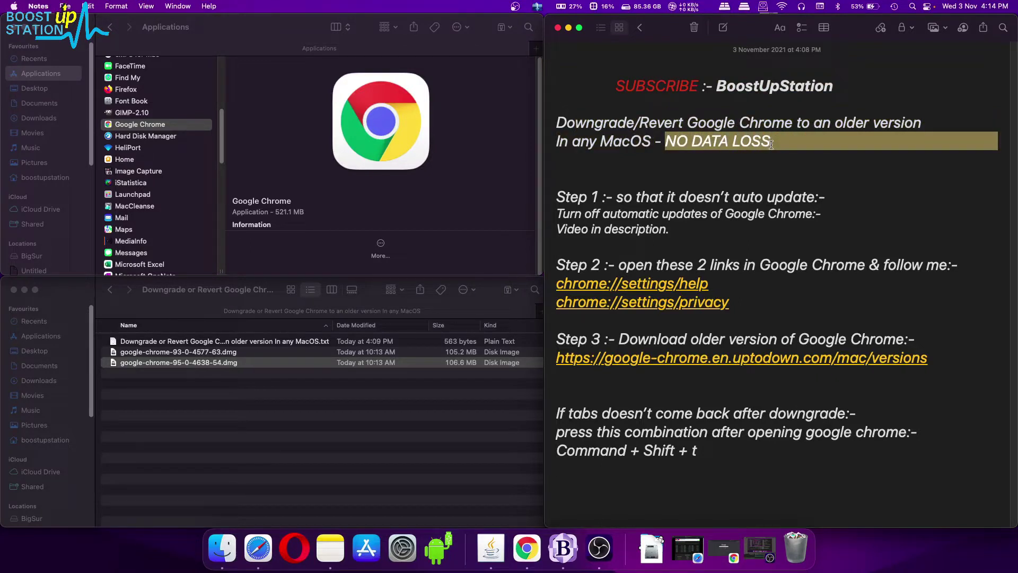
pyautogui.click(772, 144)
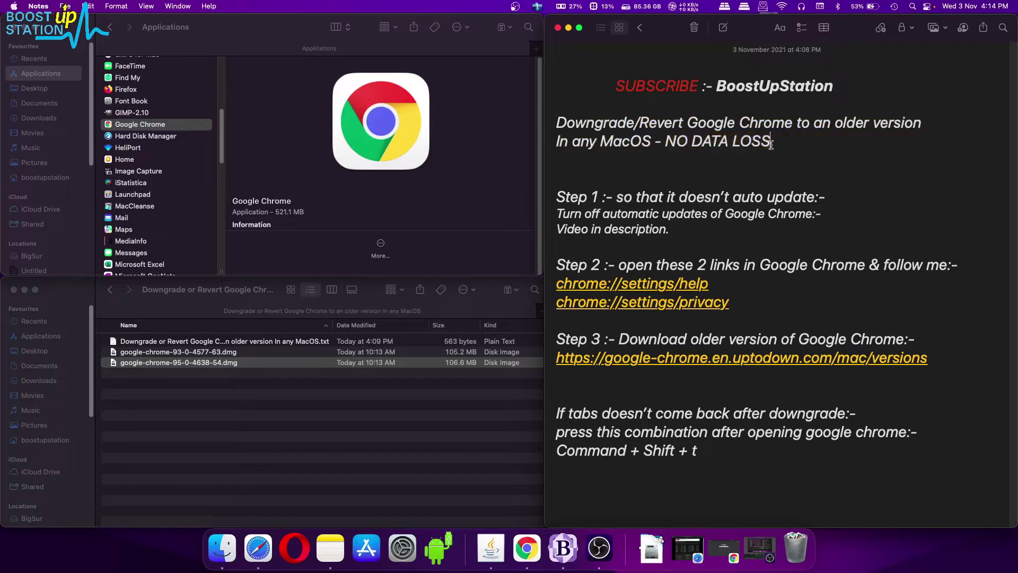
pyautogui.moveTo(585, 198)
pyautogui.mouseDown()
pyautogui.moveTo(647, 215)
pyautogui.moveTo(746, 217)
pyautogui.mouseUp()
pyautogui.click(719, 236)
pyautogui.moveTo(636, 198)
pyautogui.mouseDown()
pyautogui.moveTo(776, 215)
pyautogui.moveTo(813, 198)
pyautogui.mouseUp()
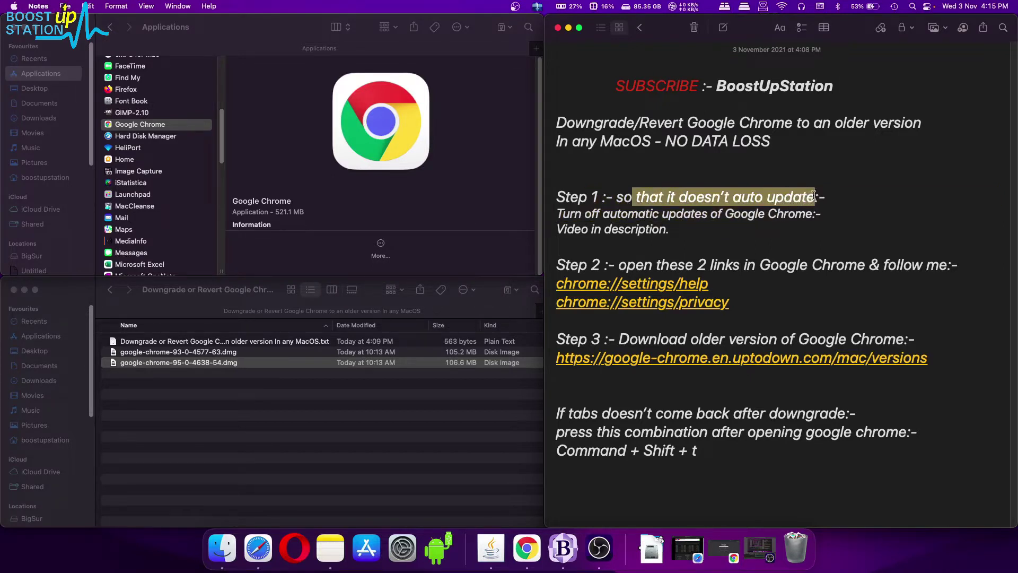
pyautogui.moveTo(560, 264); pyautogui.dragTo(615, 264)
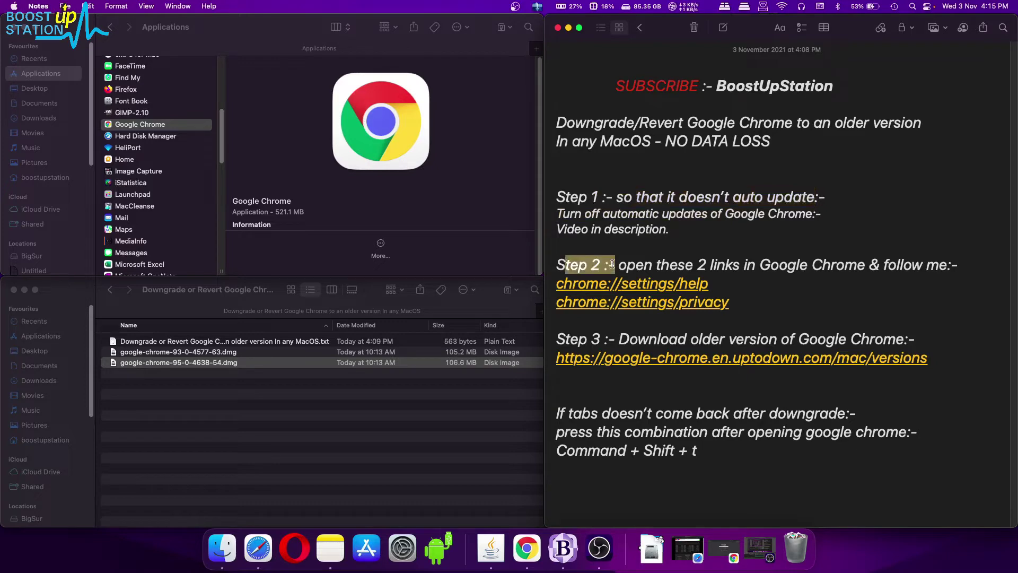
# - Restore Chrome from the Dock and resize it to sit beside the note
pyautogui.click(738, 537)
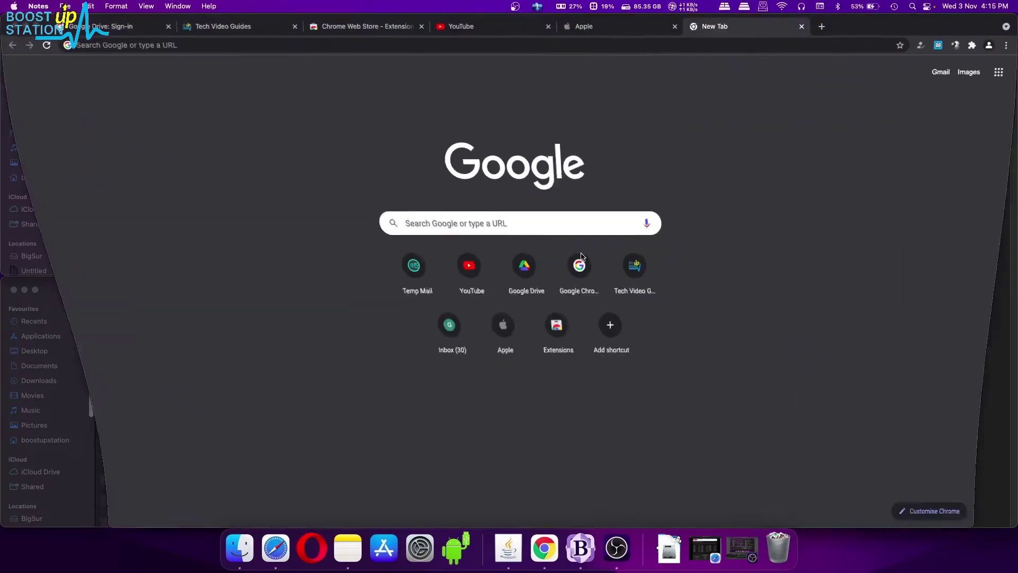
pyautogui.moveTo(851, 32); pyautogui.dragTo(491, 104)
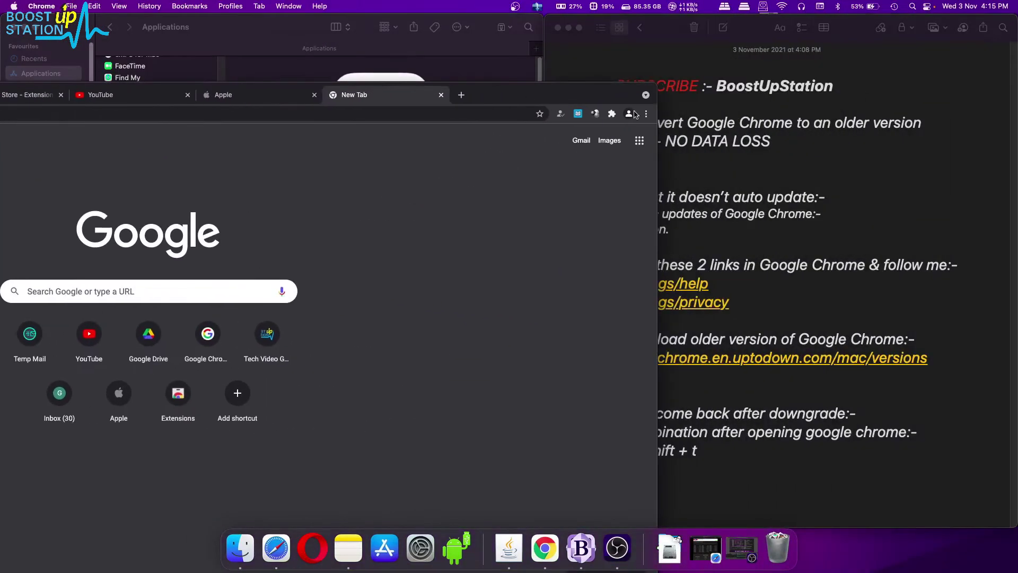
pyautogui.moveTo(638, 113)
pyautogui.mouseDown()
pyautogui.moveTo(499, 44)
pyautogui.moveTo(517, 28)
pyautogui.mouseUp()
# - Open chrome://settings/help and highlight the Update failed (error: 11) message
pyautogui.click(583, 283)
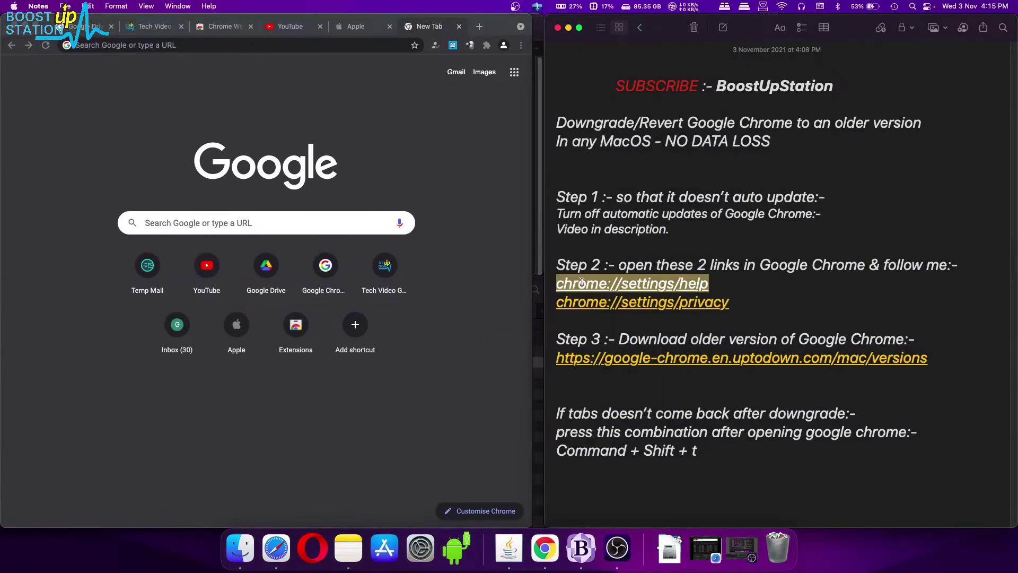
pyautogui.click(140, 46)
pyautogui.write('chrome://settings/help')
pyautogui.press('Return')
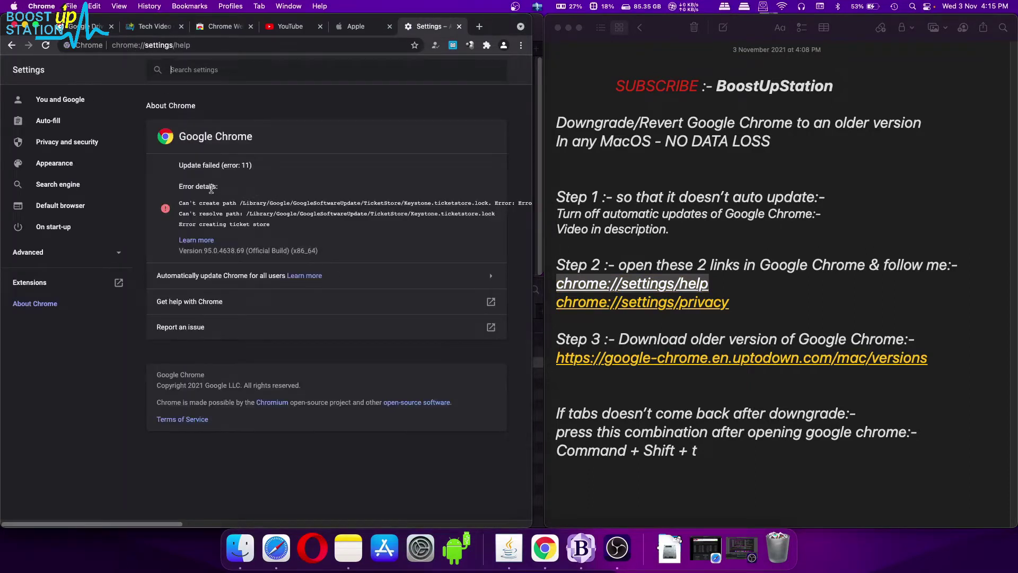
pyautogui.moveTo(179, 166); pyautogui.dragTo(255, 170)
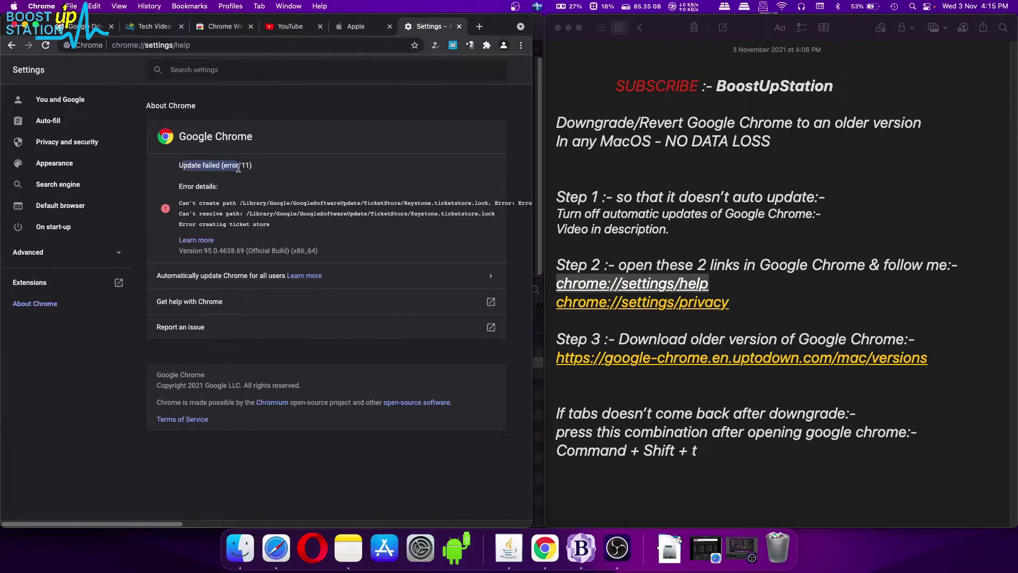
# - Copy the chrome://settings/privacy address from the note and highlight Chrome's version 95 number
pyautogui.click(587, 196)
pyautogui.tripleClick(564, 304)
pyautogui.press('super+c')
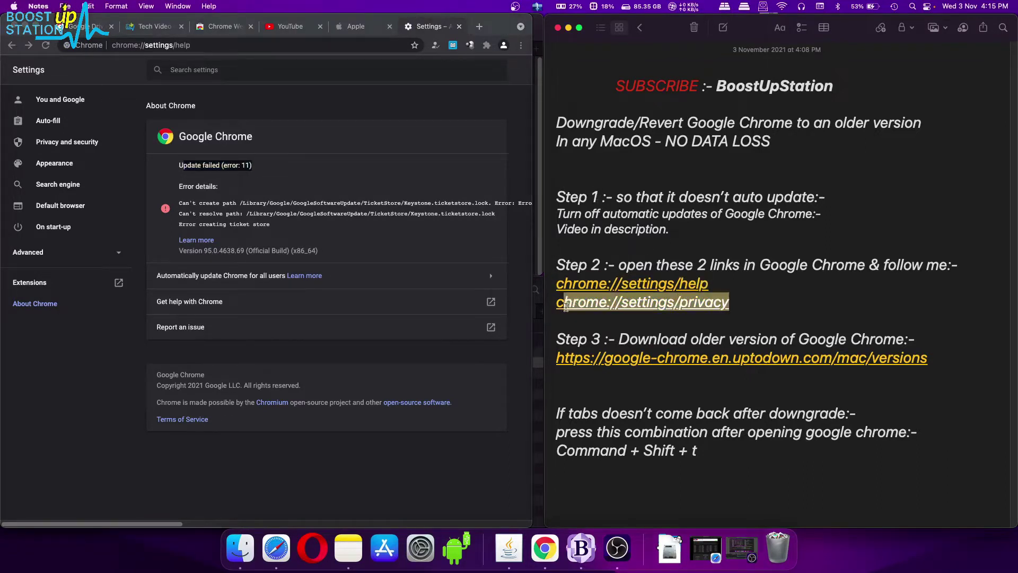
pyautogui.moveTo(565, 308); pyautogui.dragTo(560, 307)
pyautogui.click(298, 48)
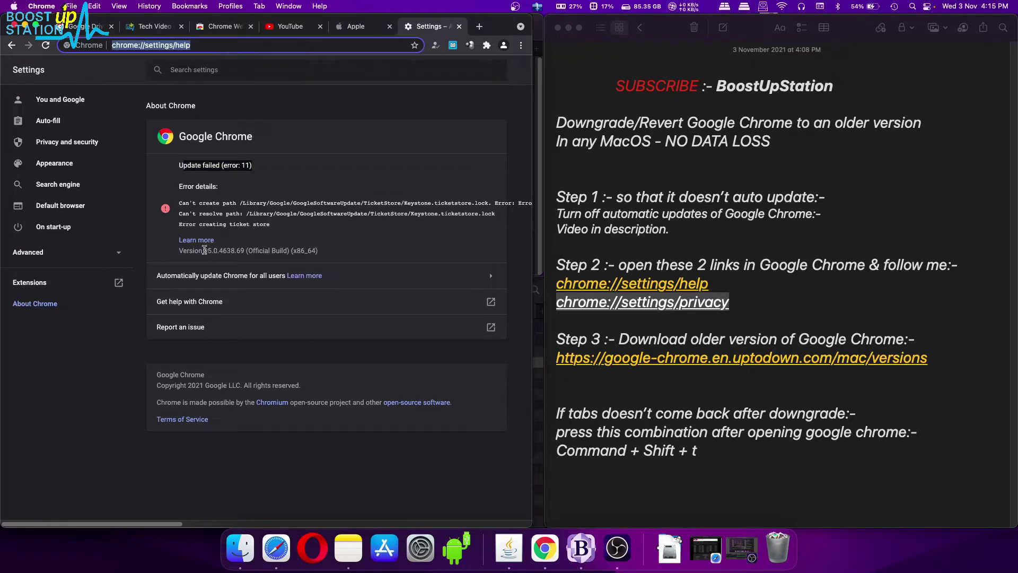
pyautogui.moveTo(202, 250); pyautogui.dragTo(213, 251)
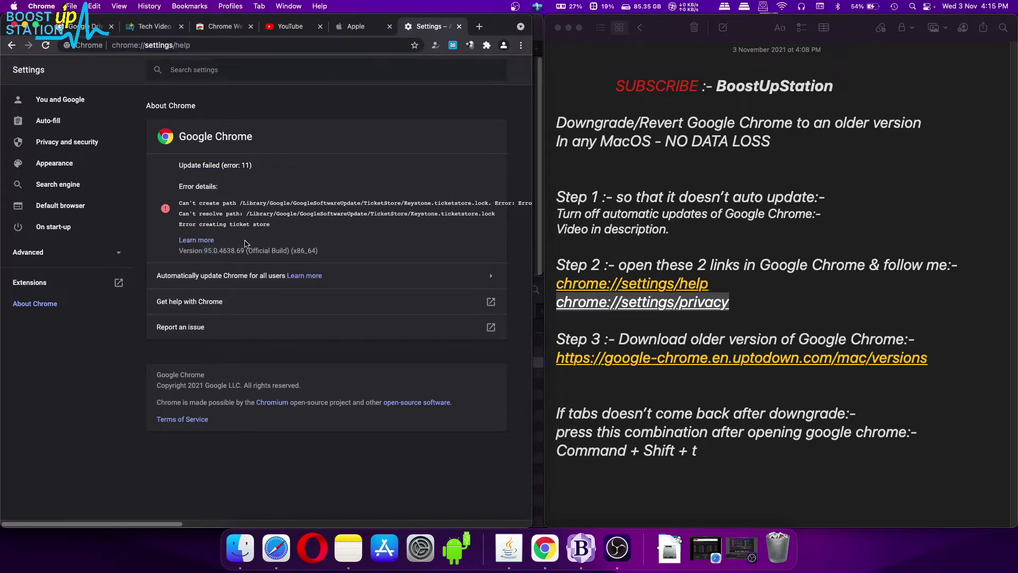
# - Replace the address with chrome://settings/privacy to open Privacy and security settings
pyautogui.click(213, 46)
pyautogui.press('super+v')
pyautogui.press('Return')
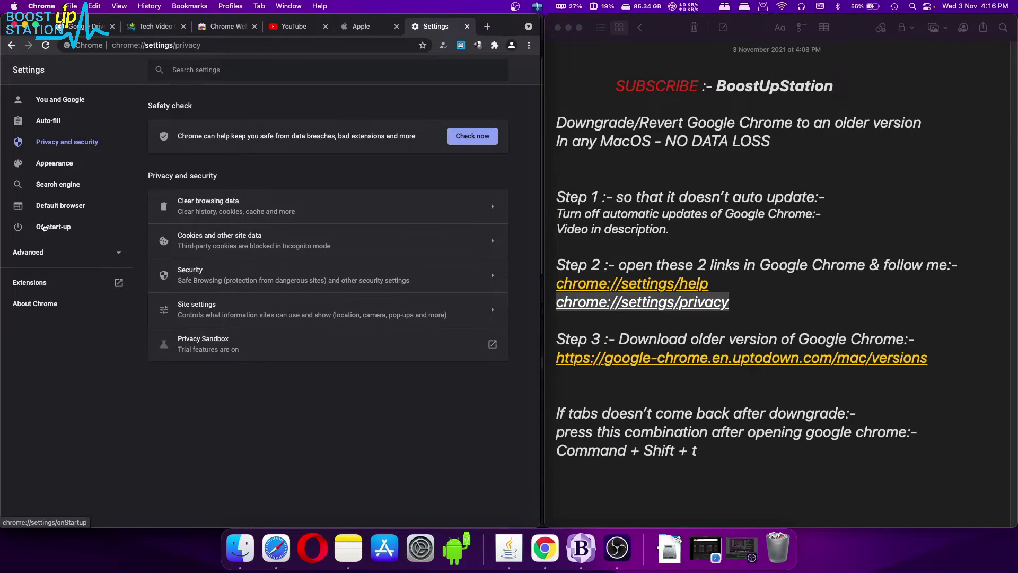
# - Check that On start-up is set to Continue where you left off, then quit Chrome
pyautogui.click(44, 228)
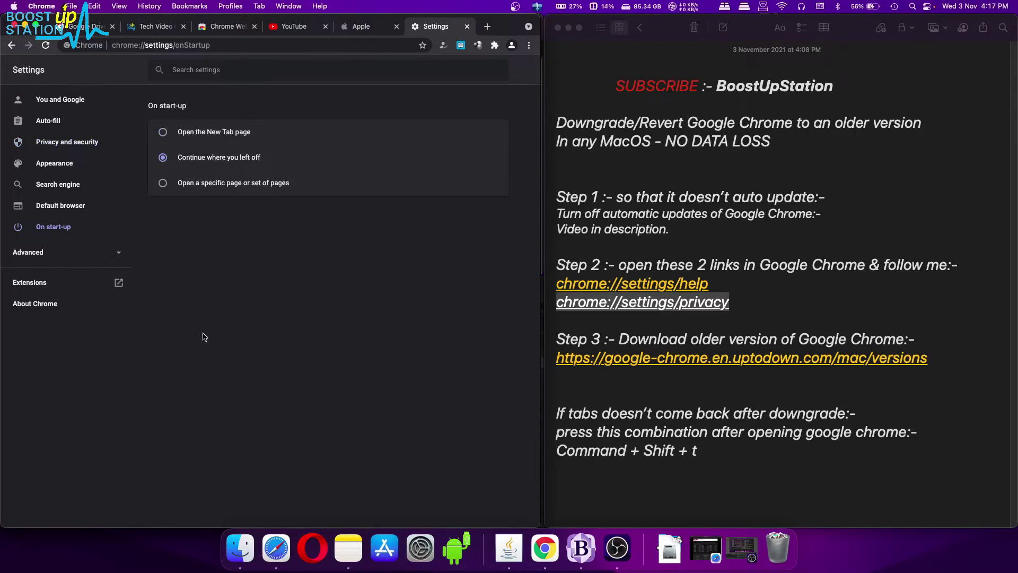
pyautogui.rightClick(535, 550)
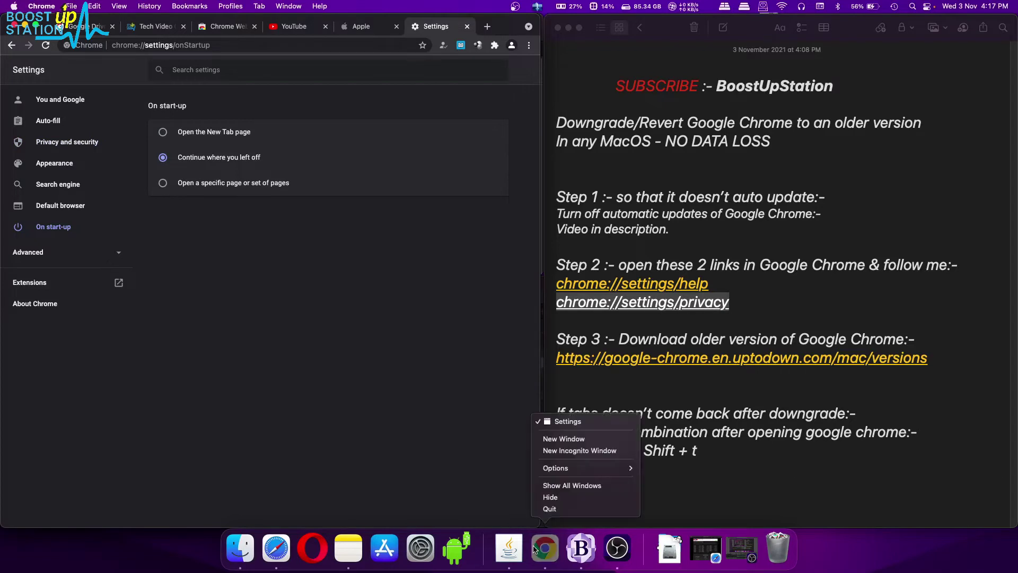
pyautogui.click(549, 508)
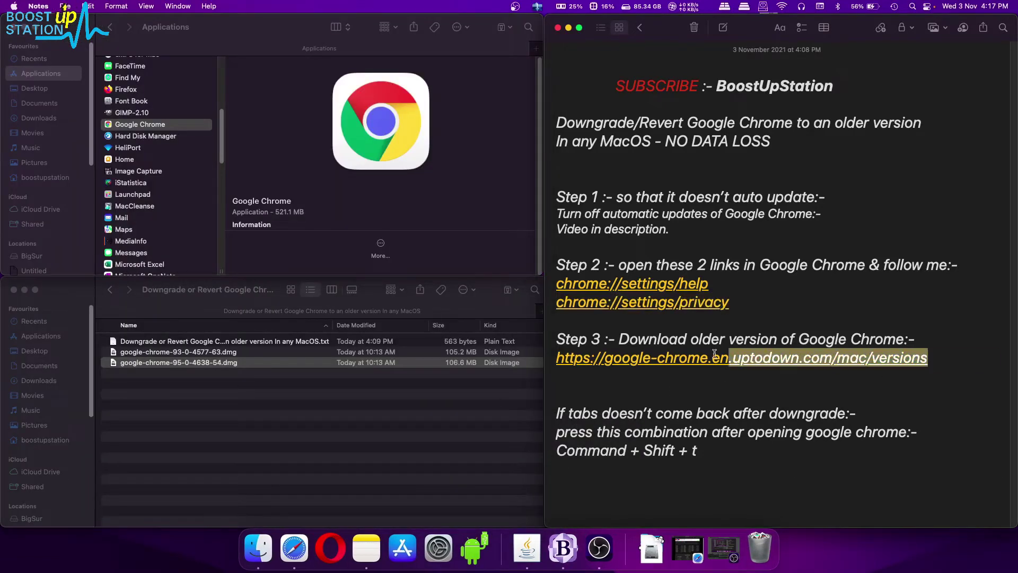
# - In Safari's uptodown older-versions list, choose Chrome 93.0.4577.63
pyautogui.moveTo(931, 359); pyautogui.dragTo(534, 351)
pyautogui.click(687, 548)
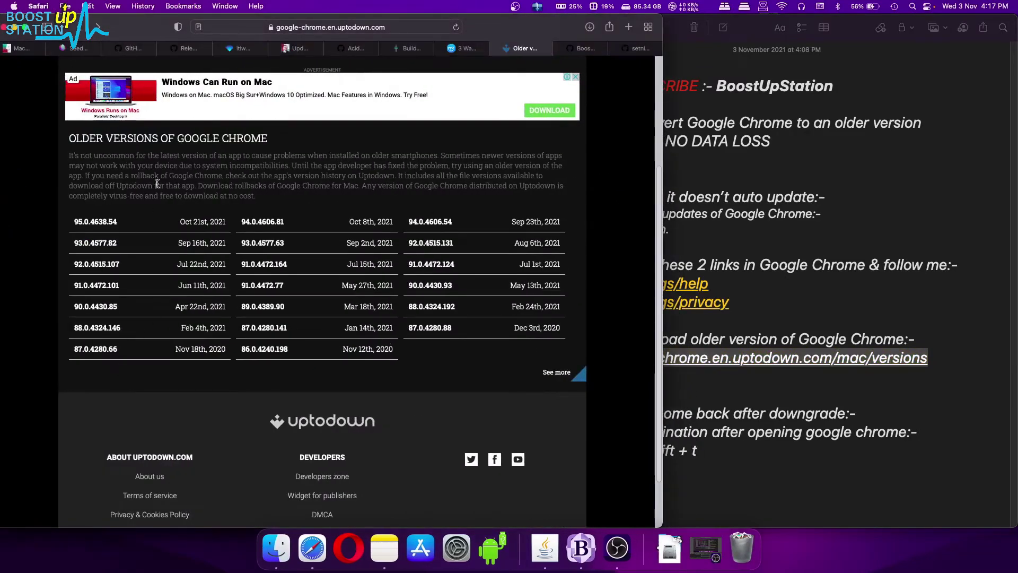
pyautogui.moveTo(157, 184)
pyautogui.mouseDown()
pyautogui.moveTo(318, 224)
pyautogui.moveTo(477, 387)
pyautogui.mouseUp()
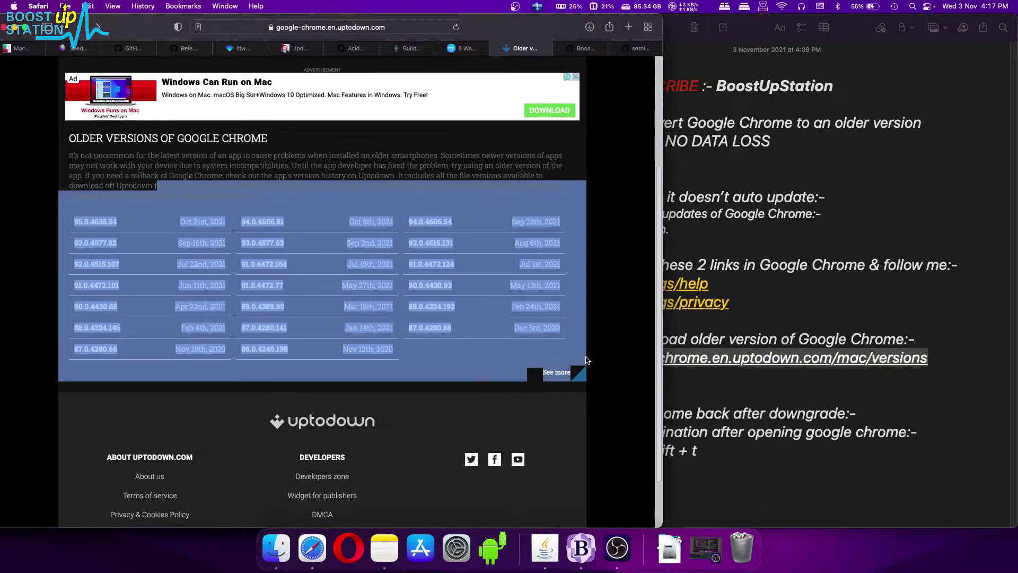
pyautogui.click(622, 344)
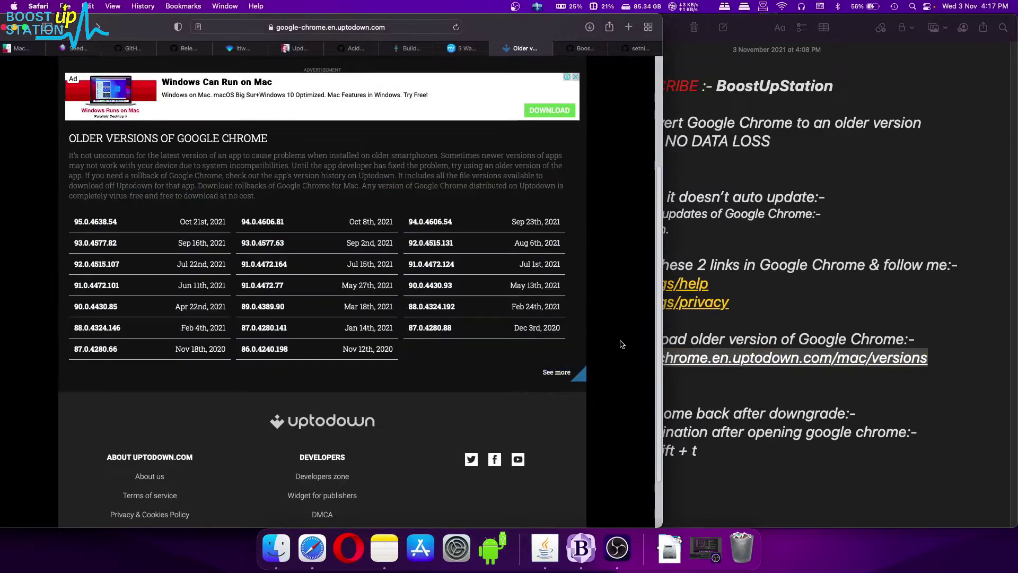
pyautogui.click(261, 246)
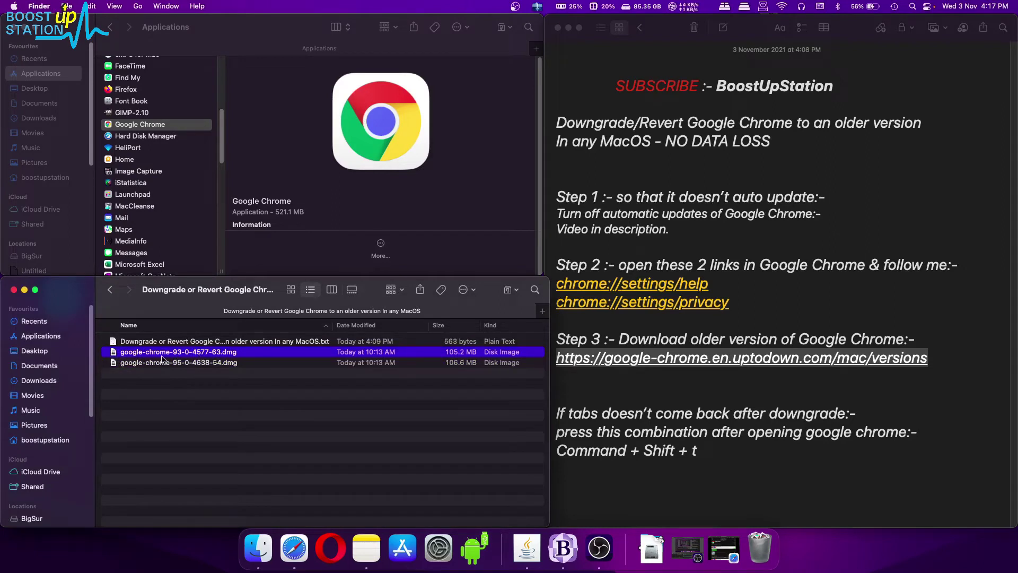
# - Drag Chrome from the 93 disk image into Applications, choose Replace, and authenticate
pyautogui.click(228, 32)
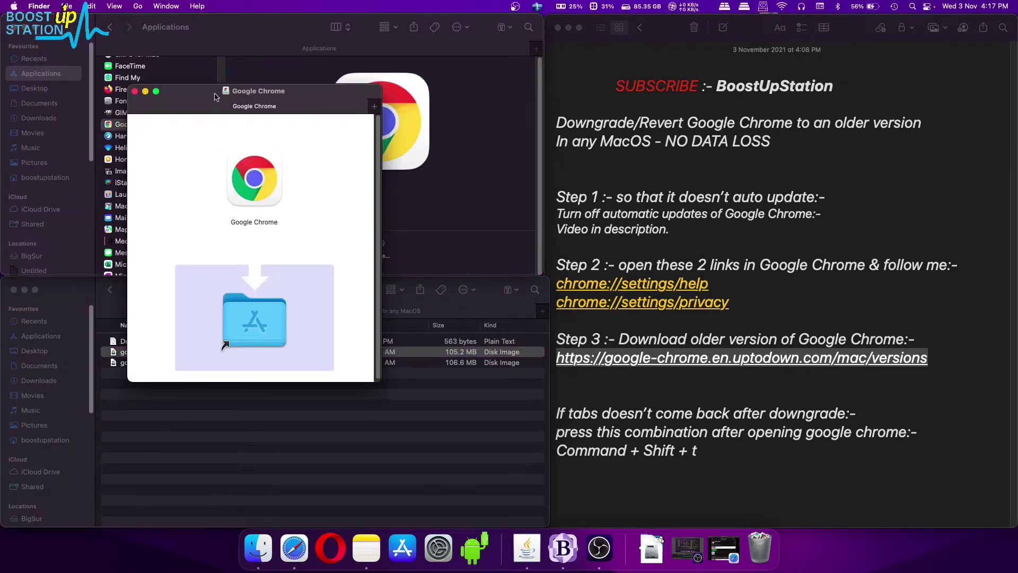
pyautogui.moveTo(199, 94); pyautogui.dragTo(426, 140)
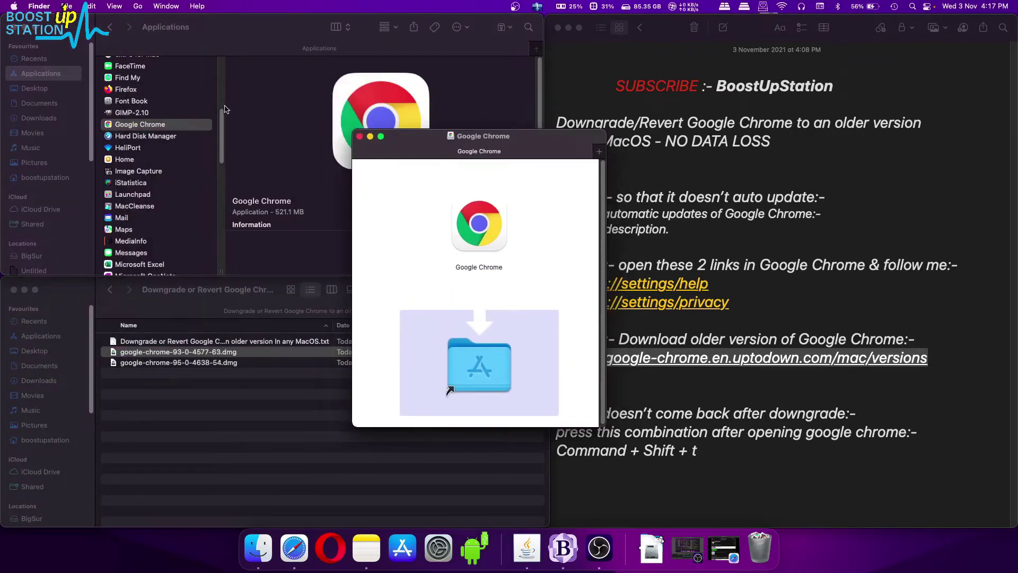
pyautogui.click(221, 91)
pyautogui.click(581, 265)
pyautogui.moveTo(467, 140); pyautogui.dragTo(415, 139)
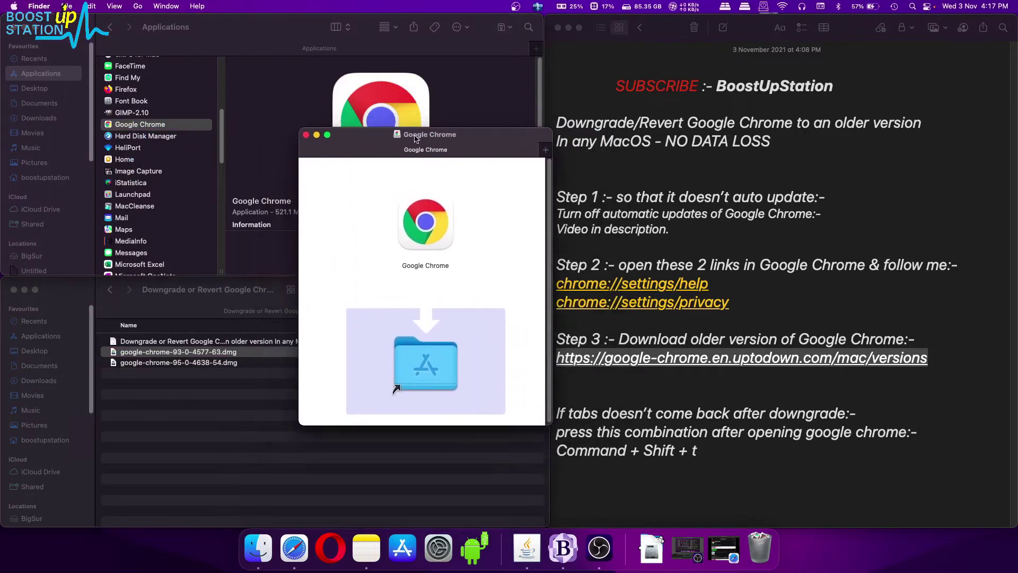
pyautogui.moveTo(429, 225)
pyautogui.mouseDown()
pyautogui.moveTo(490, 307)
pyautogui.moveTo(434, 362)
pyautogui.mouseUp()
pyautogui.click(381, 141)
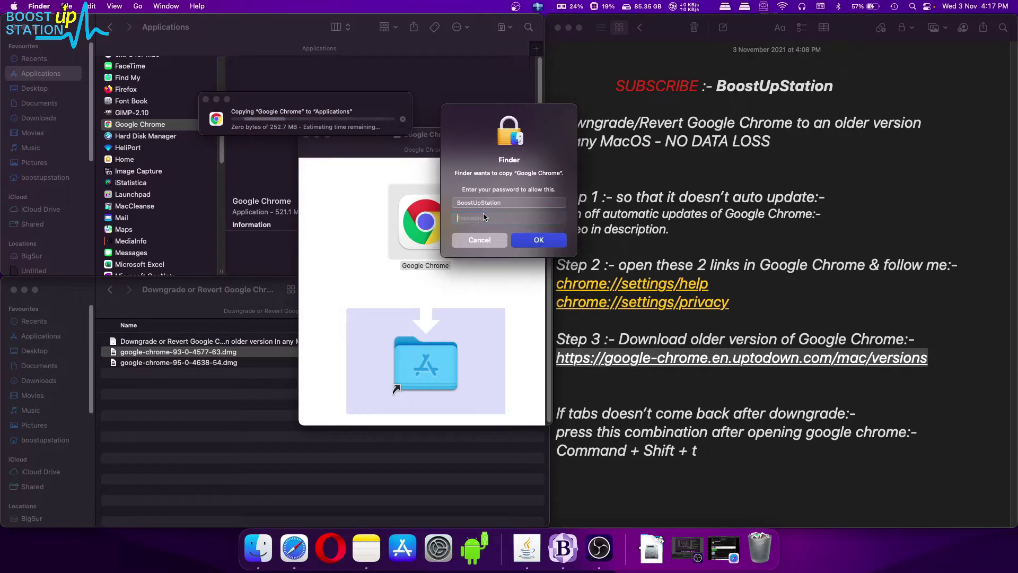
pyautogui.write('*********')
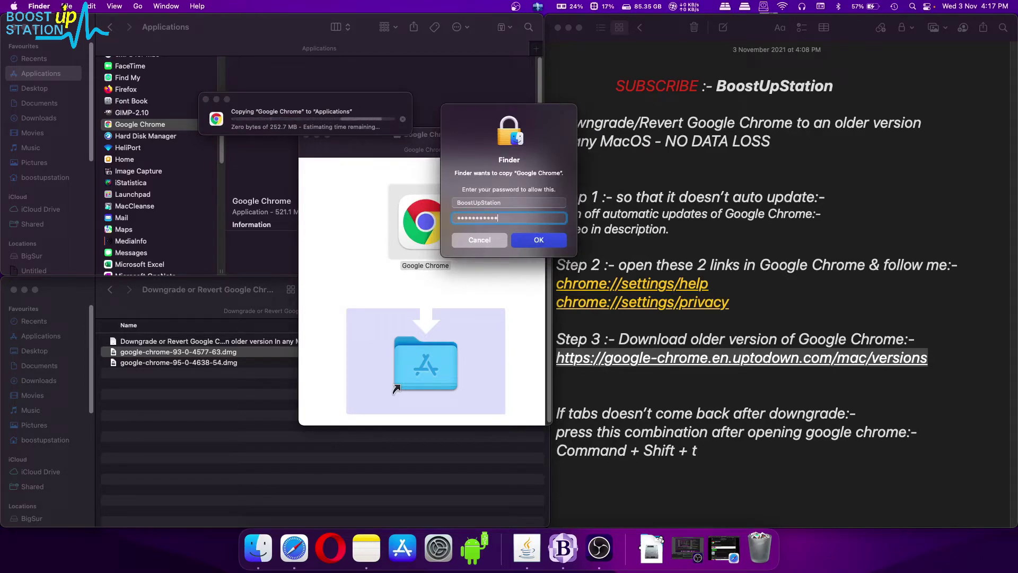
pyautogui.press('Return')
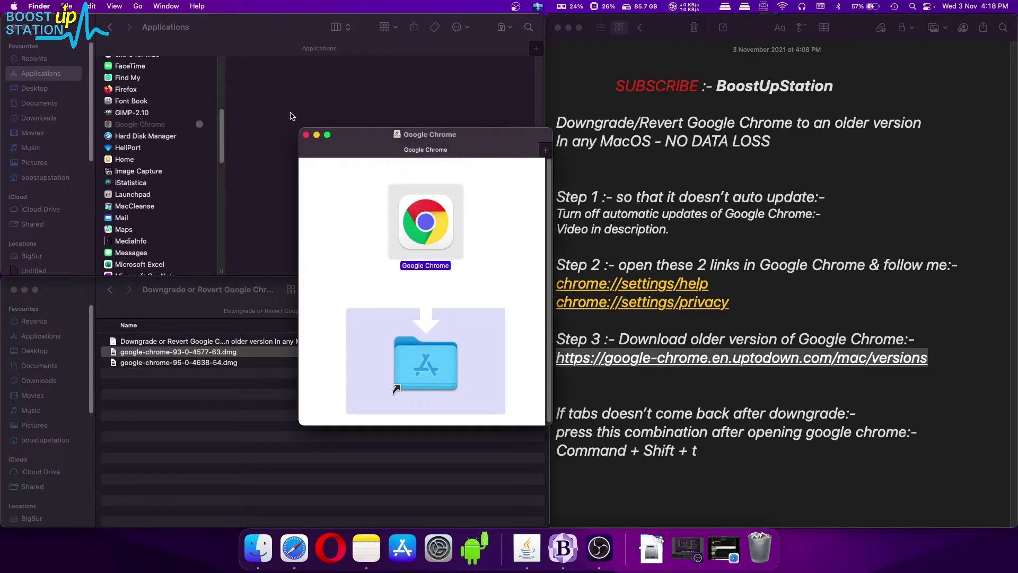
# - Launch Google Chrome from Applications and approve the Open warning
pyautogui.click(139, 124)
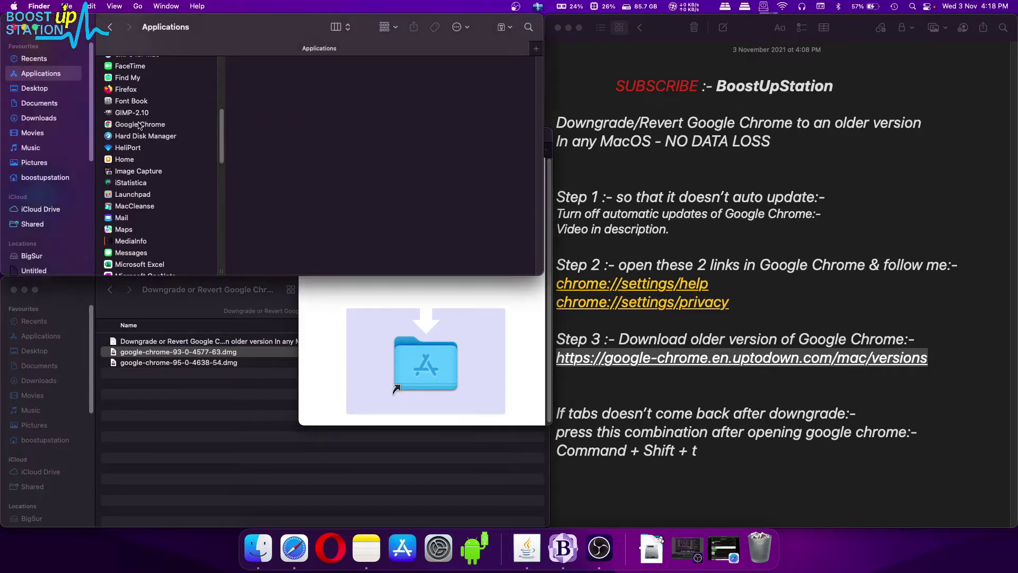
pyautogui.click(140, 126)
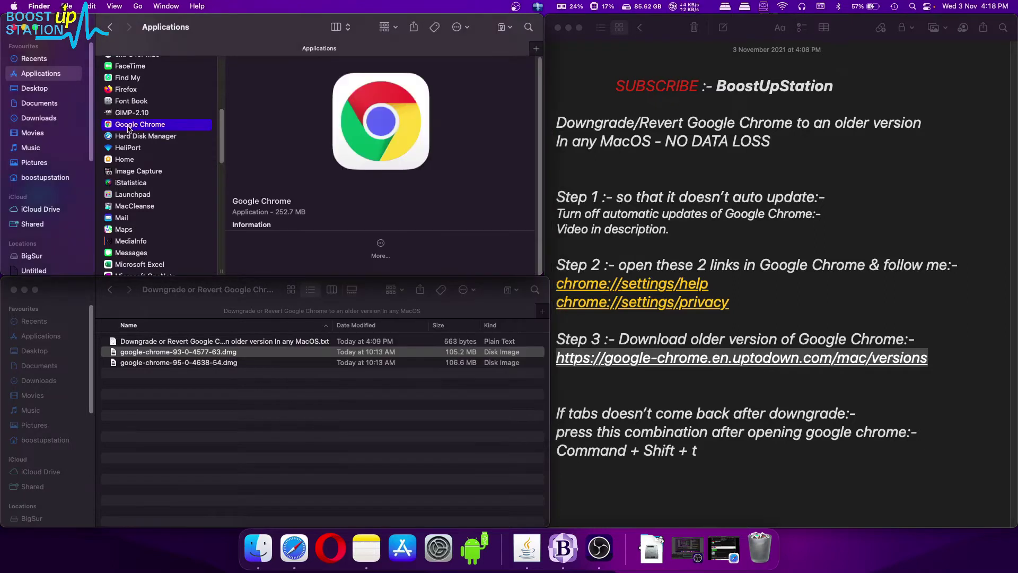
pyautogui.doubleClick(134, 127)
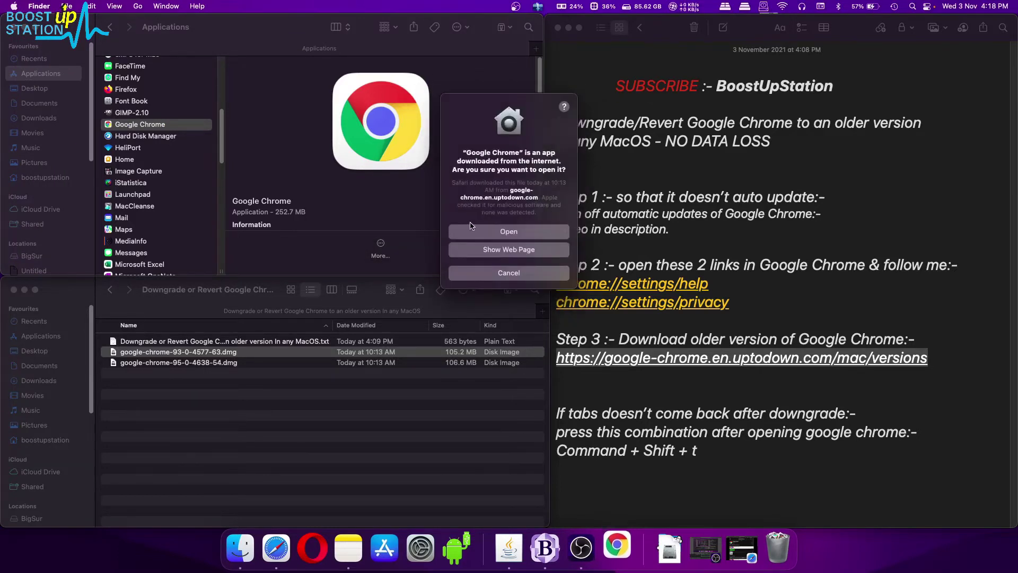
pyautogui.click(487, 231)
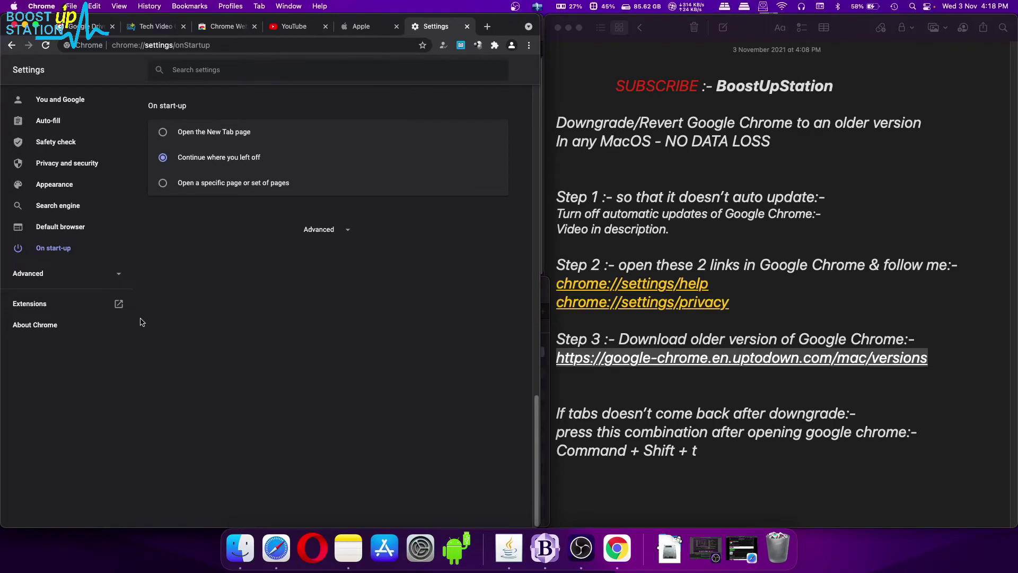
# - Open About Chrome and highlight version 93.0.4577.63 and the Updating Google Chrome status
pyautogui.click(33, 325)
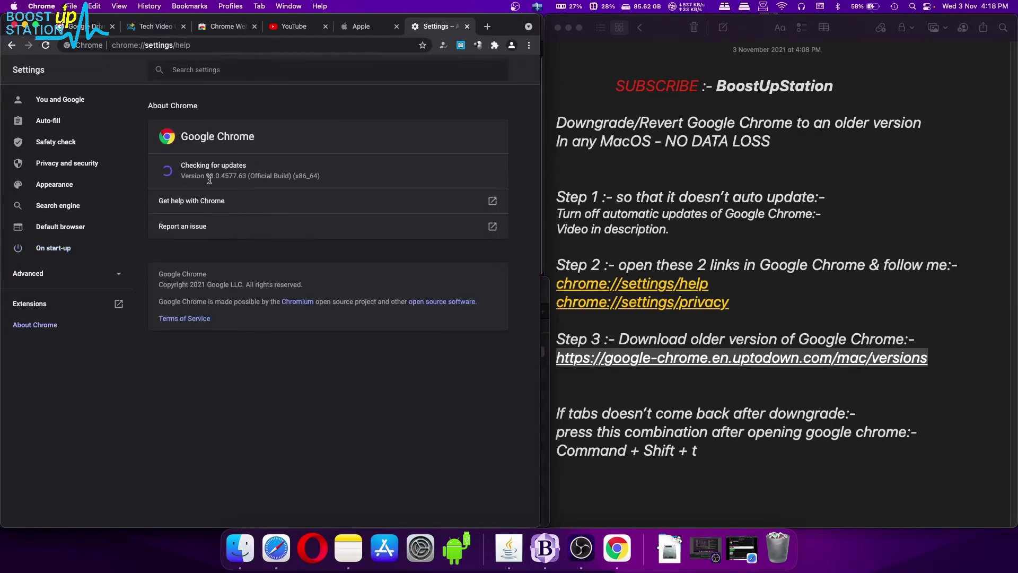
pyautogui.moveTo(204, 176); pyautogui.dragTo(240, 176)
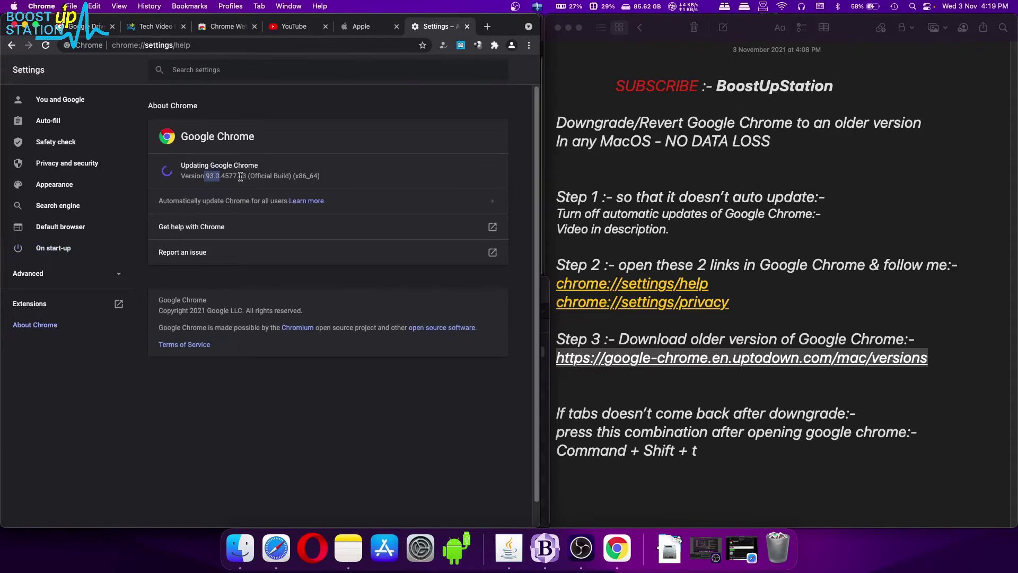
pyautogui.click(239, 177)
pyautogui.moveTo(180, 168); pyautogui.dragTo(278, 167)
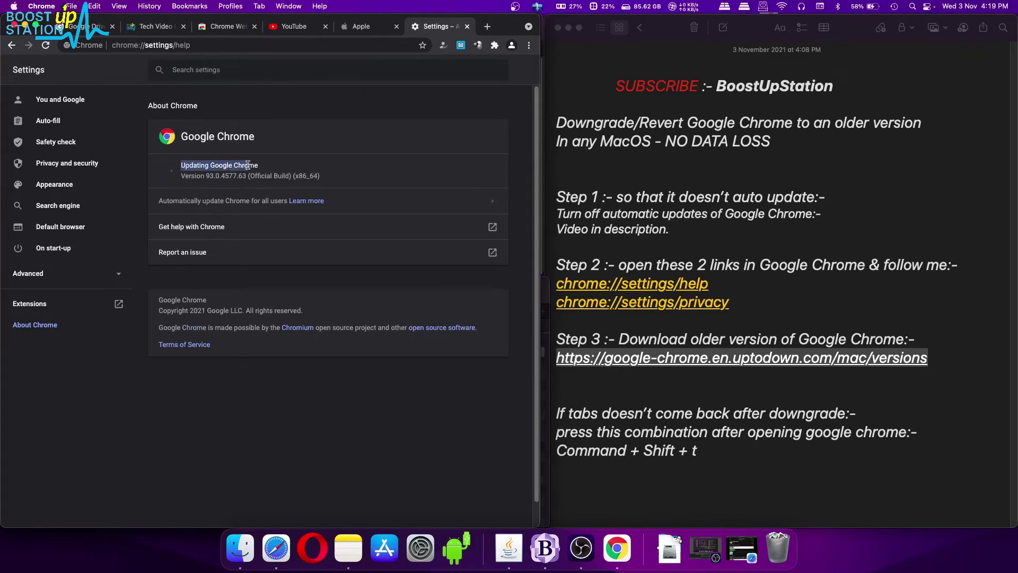
pyautogui.click(276, 167)
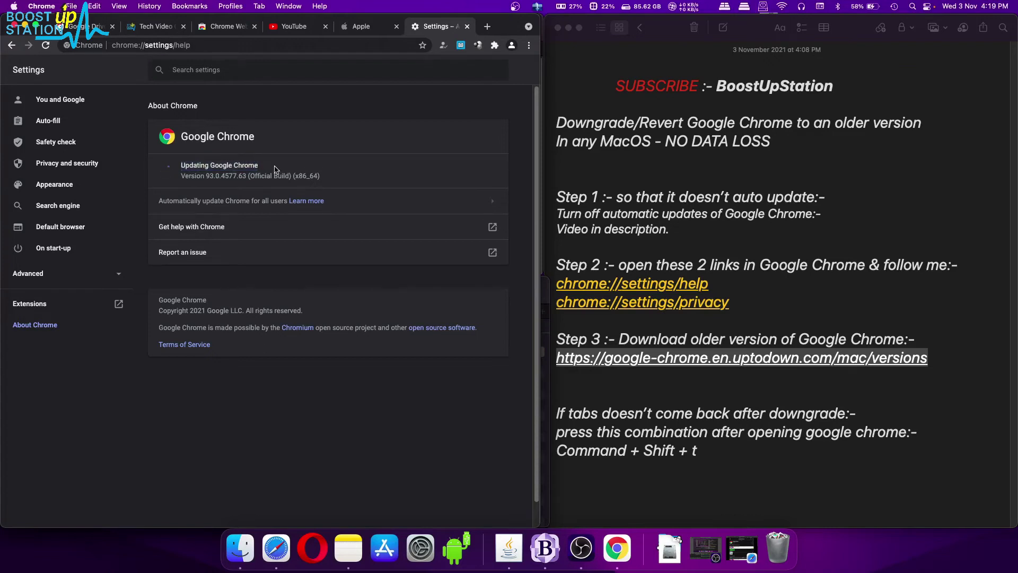
# - Highlight the note's Step 1 line and its Command + Shift + T line, then return to Chrome
pyautogui.click(594, 192)
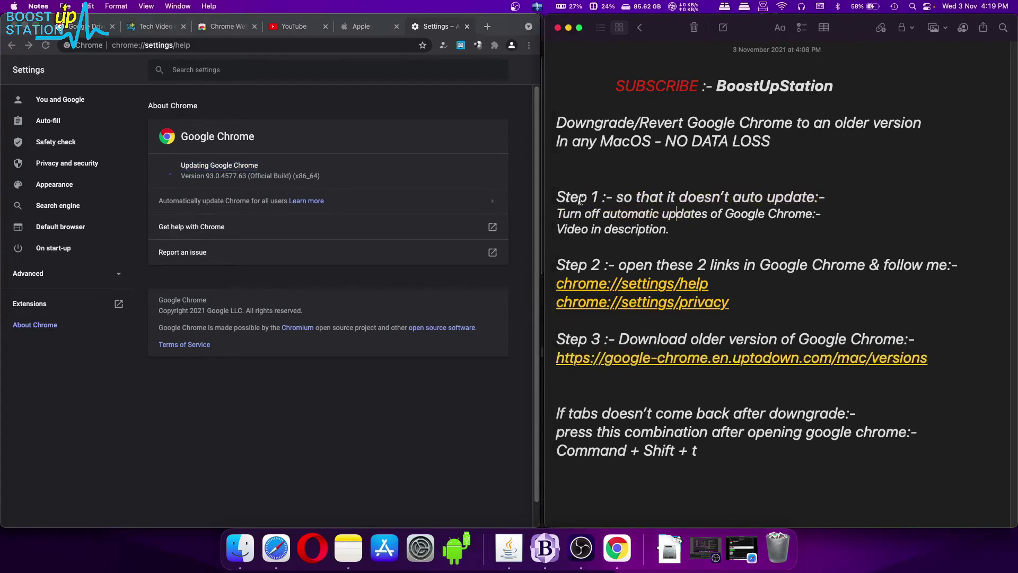
pyautogui.moveTo(570, 197)
pyautogui.mouseDown()
pyautogui.moveTo(639, 203)
pyautogui.moveTo(647, 215)
pyautogui.moveTo(719, 214)
pyautogui.mouseUp()
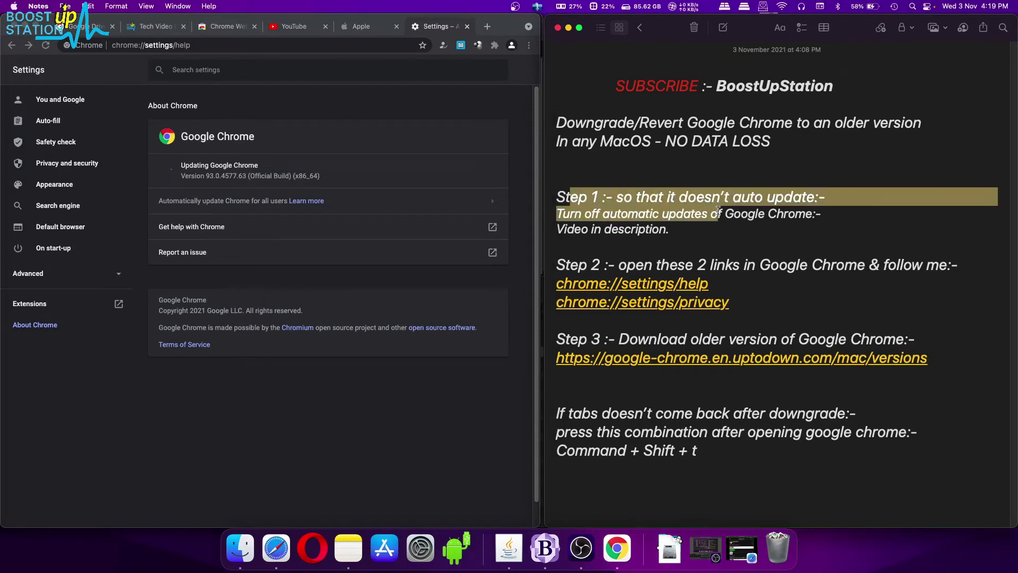
pyautogui.click(720, 213)
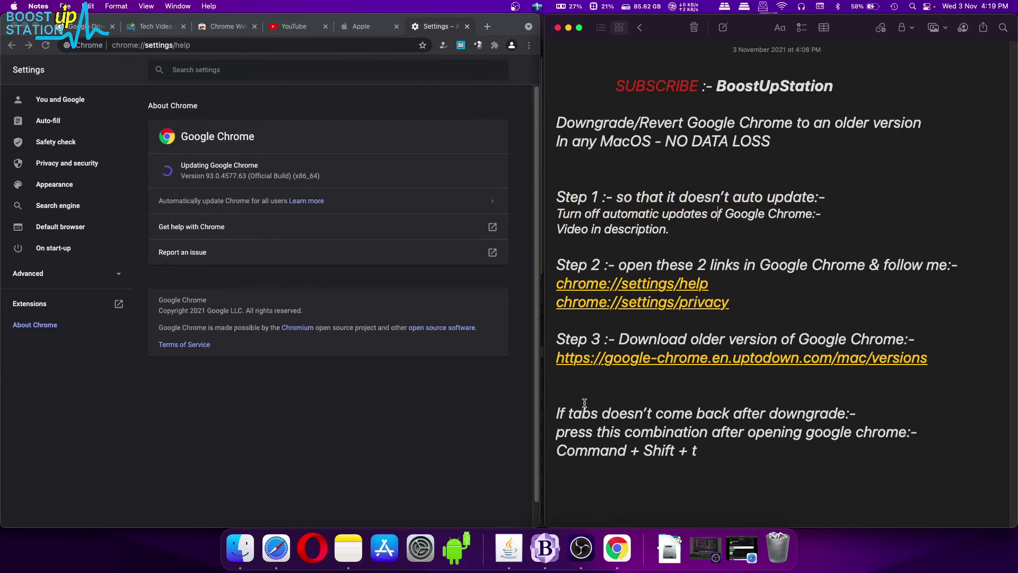
pyautogui.click(92, 36)
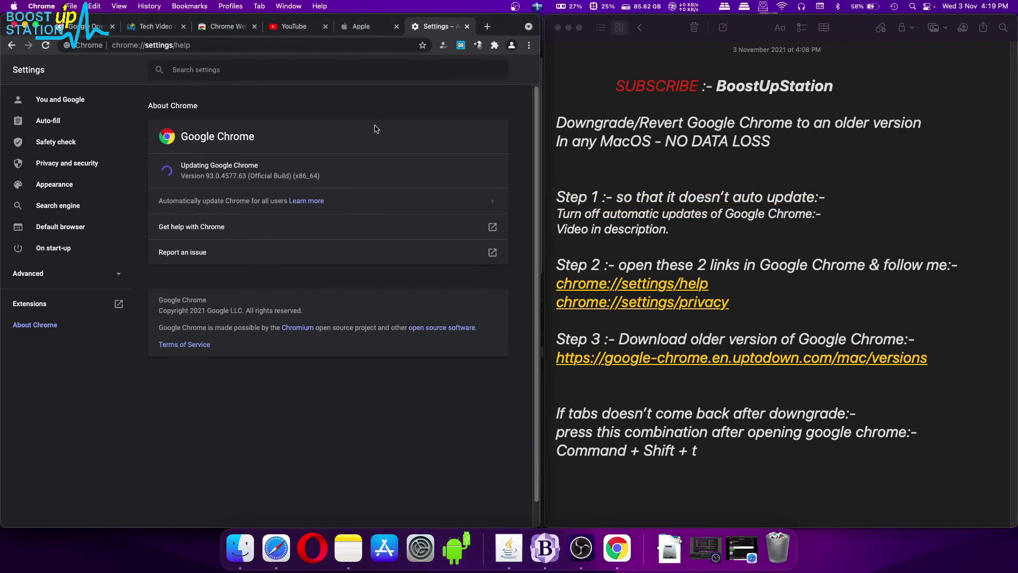
pyautogui.click(641, 373)
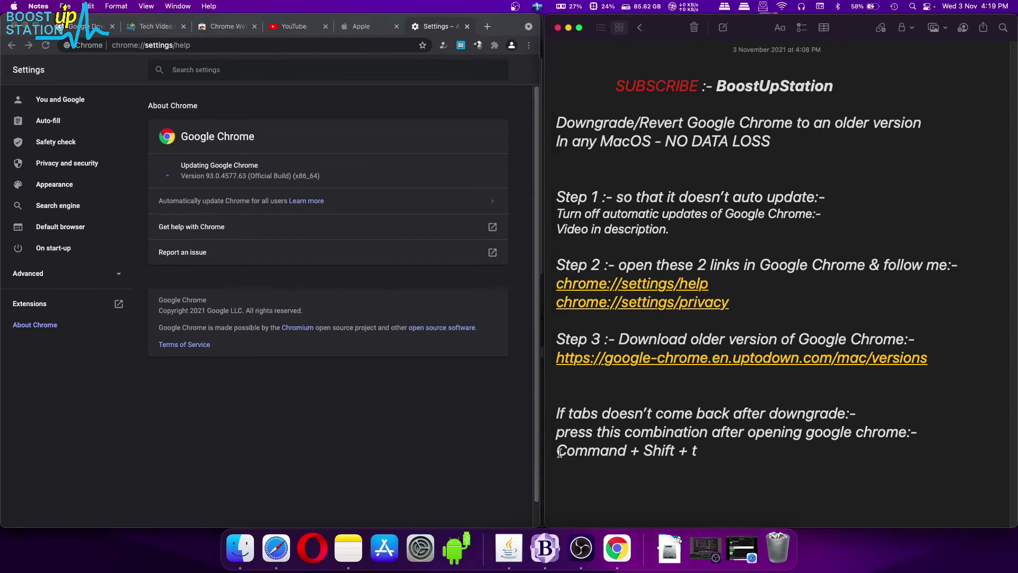
pyautogui.moveTo(557, 451); pyautogui.dragTo(700, 453)
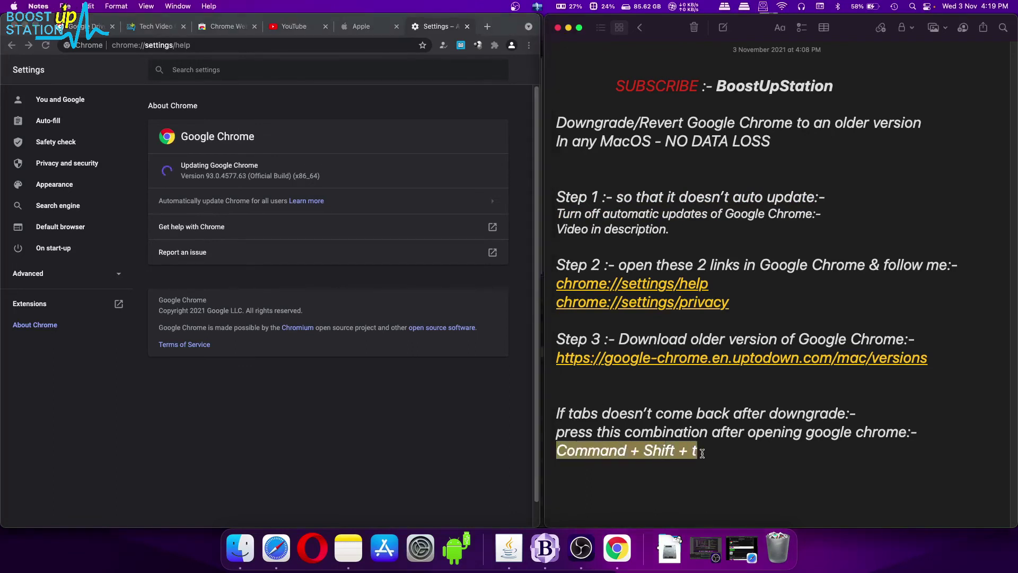
pyautogui.click(299, 443)
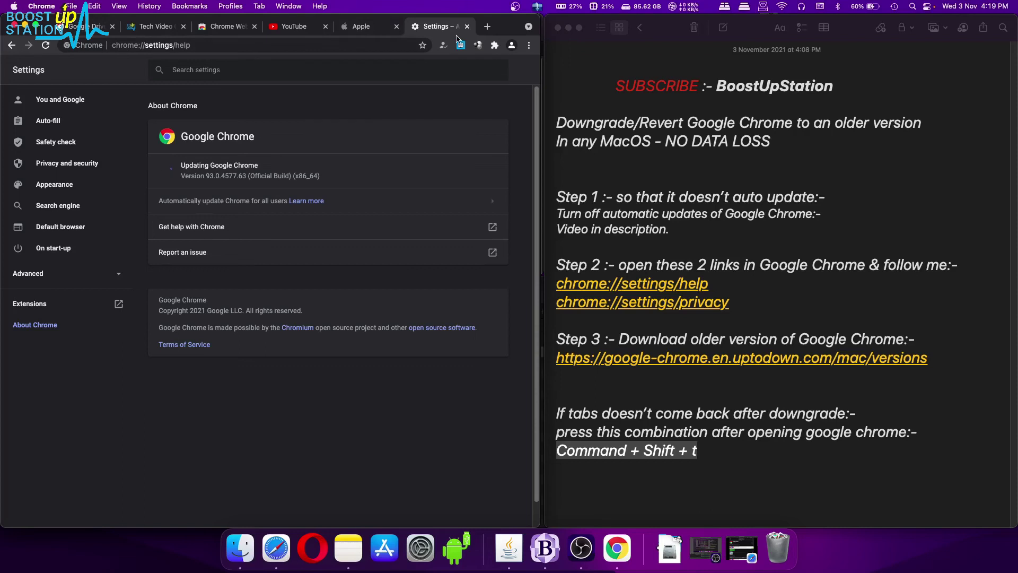
pyautogui.click(614, 86)
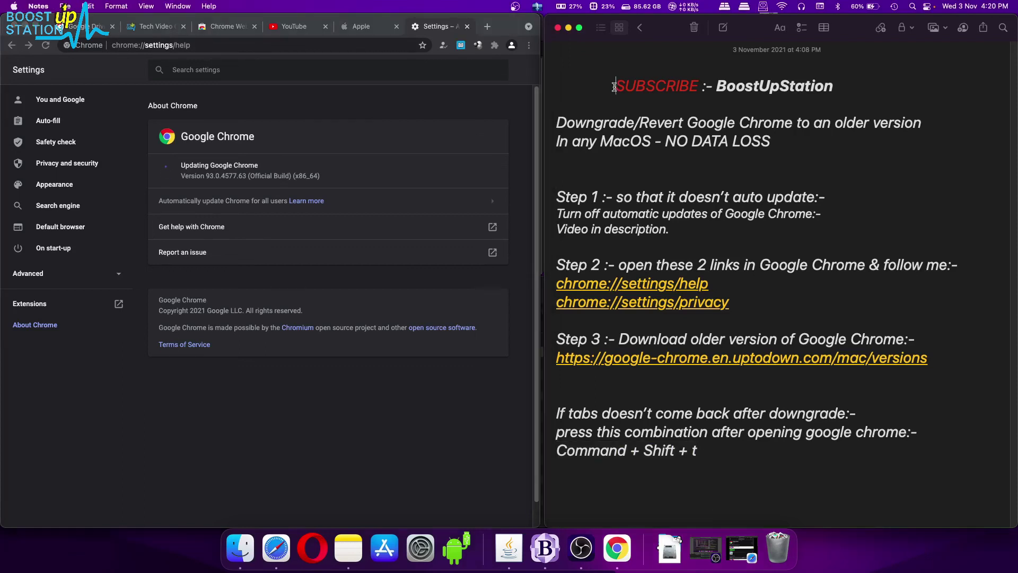
pyautogui.moveTo(614, 86); pyautogui.dragTo(837, 87)
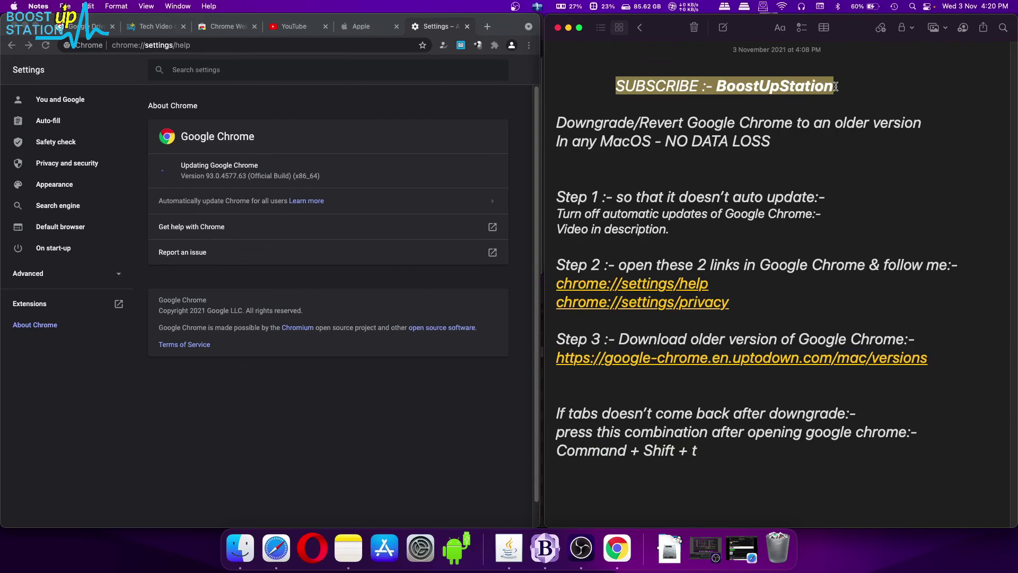